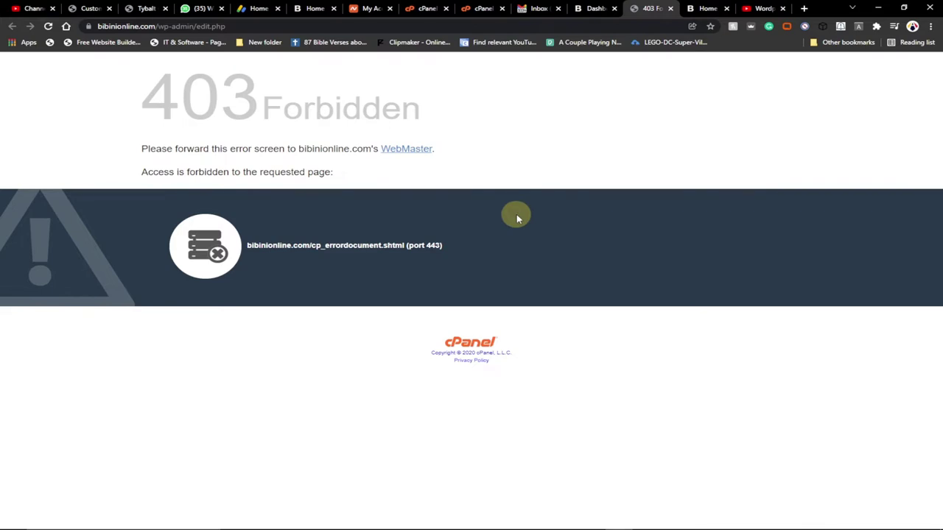
# - Switch from the 403 Forbidden page to the bibinionline.com homepage tab
pyautogui.click(703, 8)
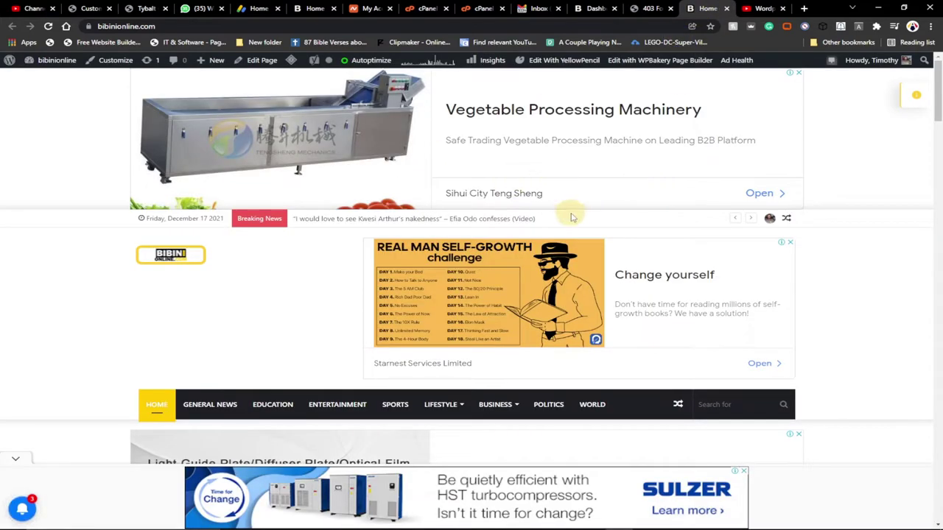
# - Scroll down and up the bibinionline.com homepage, then go back to the Dashboard tab
pyautogui.scroll(-15, 667, 248)
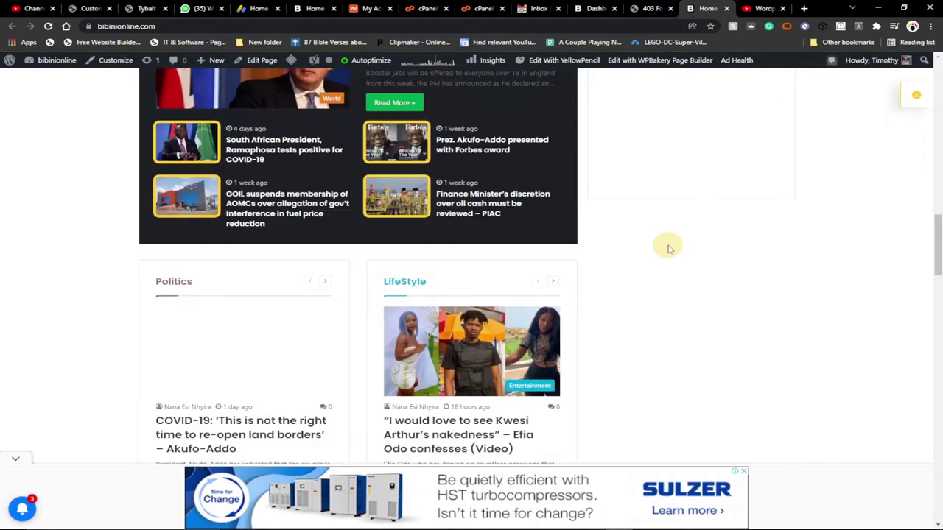
pyautogui.scroll(-8, 669, 260)
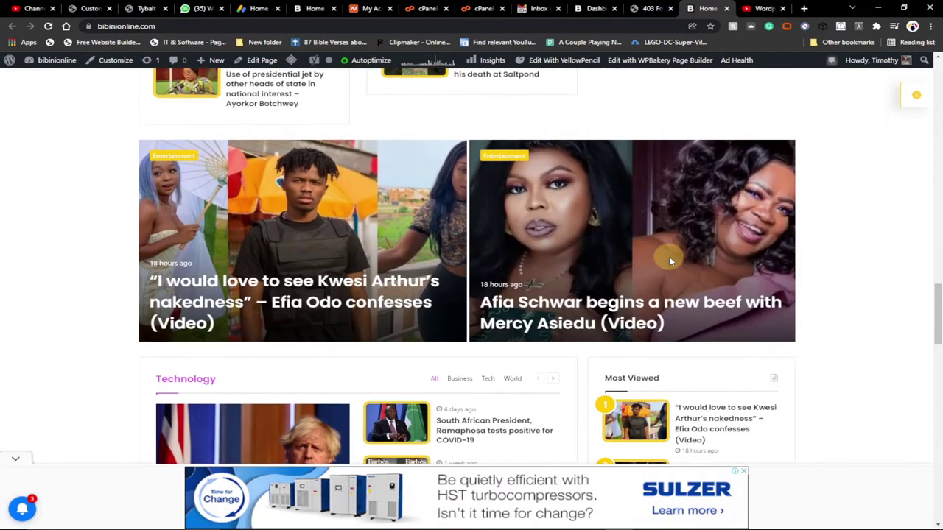
pyautogui.scroll(-5, 669, 261)
pyautogui.scroll(-4, 670, 258)
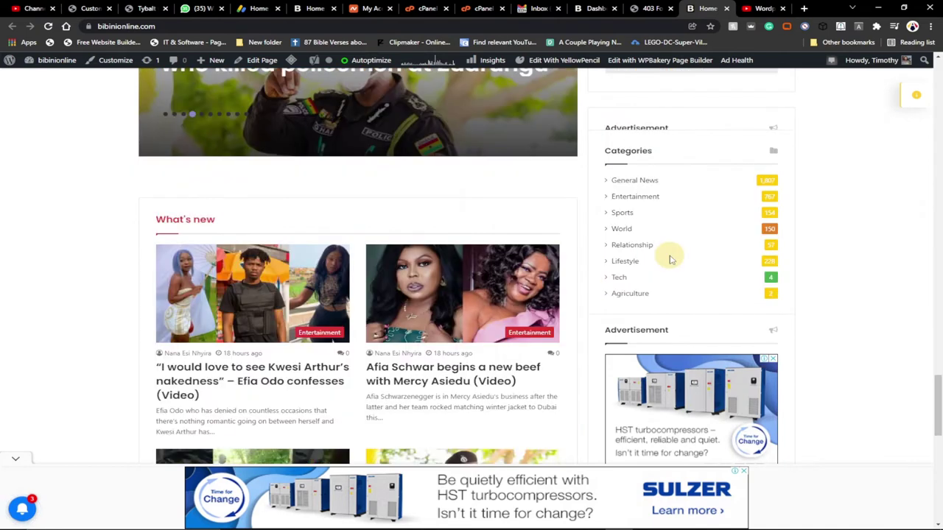
pyautogui.scroll(-5, 669, 254)
pyautogui.scroll(4, 669, 243)
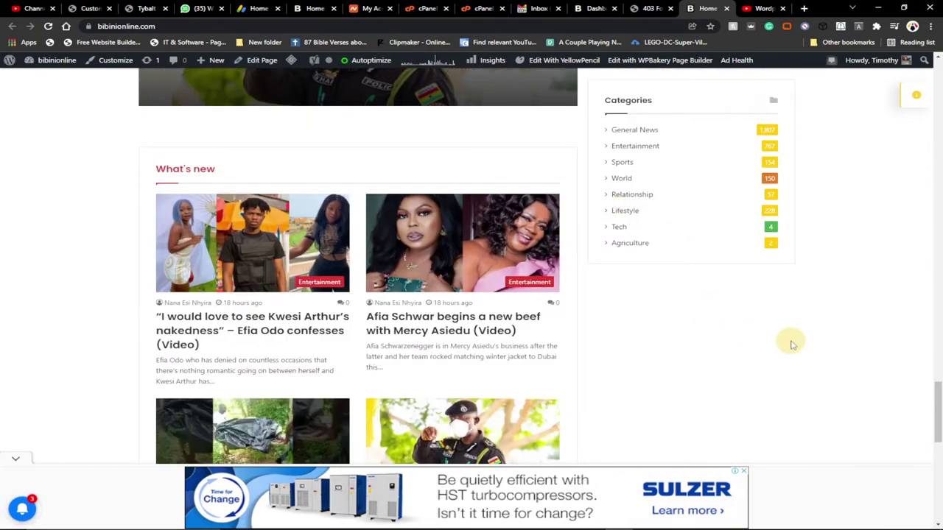
pyautogui.scroll(5, 792, 342)
pyautogui.scroll(3, 788, 328)
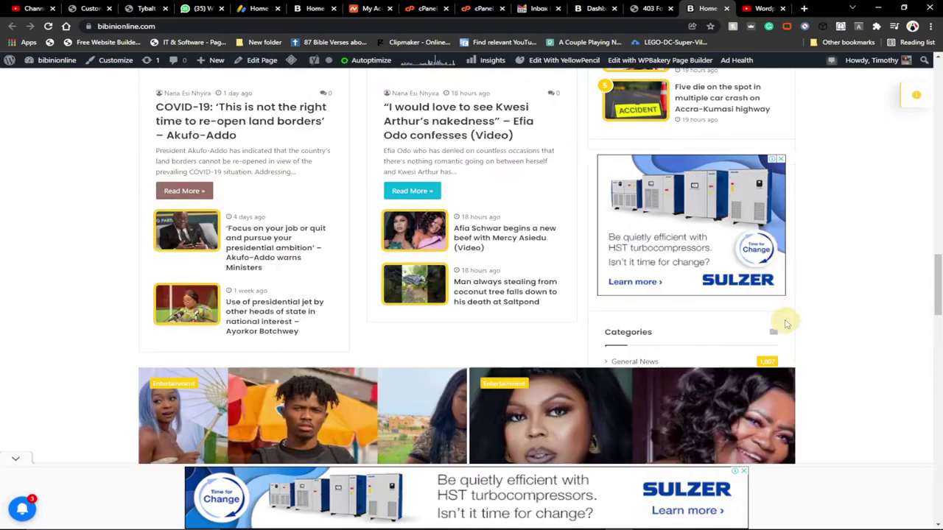
pyautogui.scroll(3, 786, 324)
pyautogui.click(594, 8)
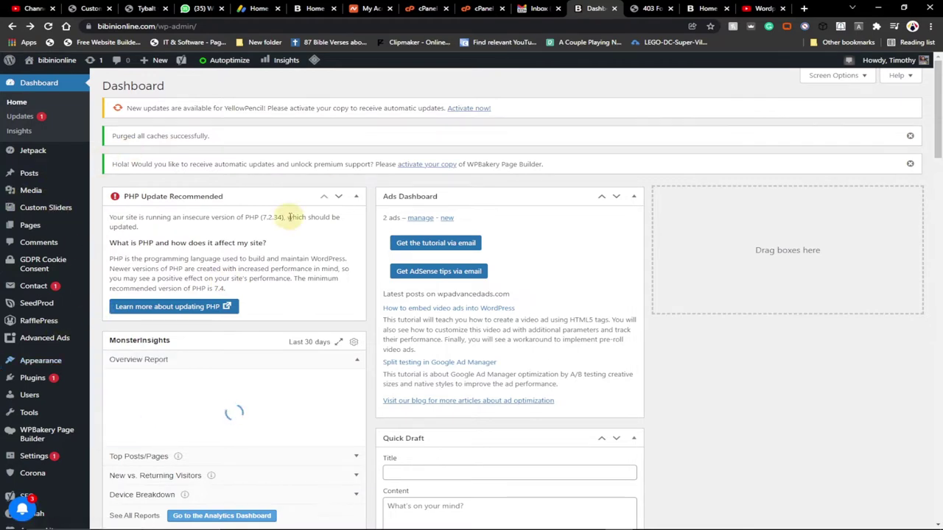
# - Choose Posts > Add New in the admin sidebar to test the post editor
pyautogui.moveTo(38, 178)
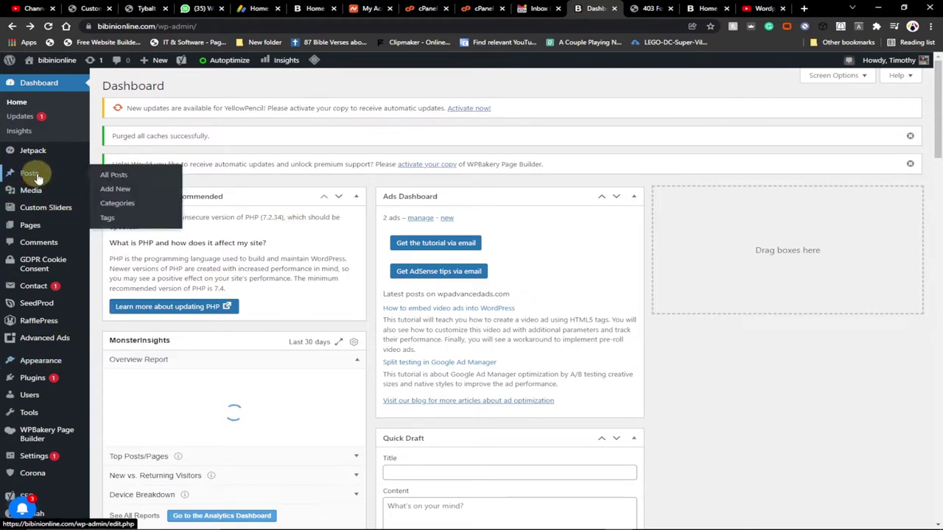
pyautogui.click(122, 191)
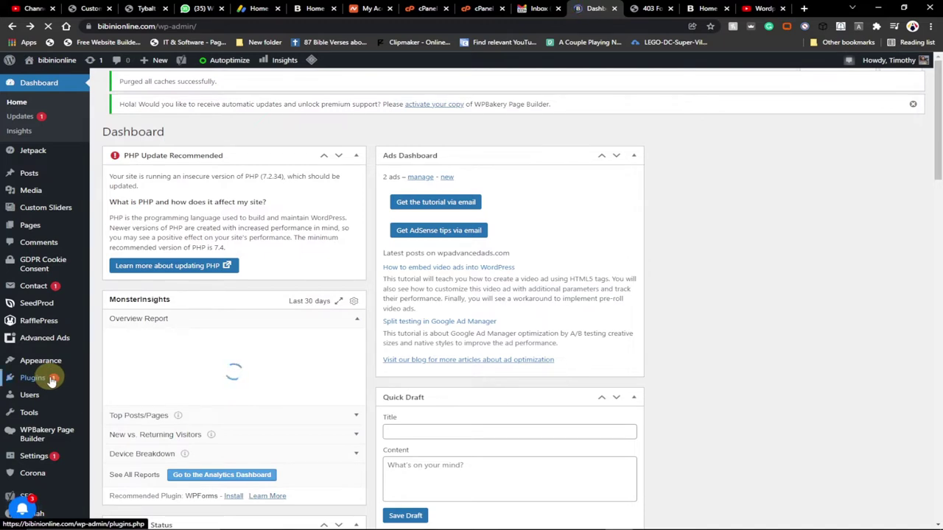
# - Open Plugins > Installed Plugins, see 403 Forbidden, and switch to cPanel File Manager
pyautogui.moveTo(52, 379)
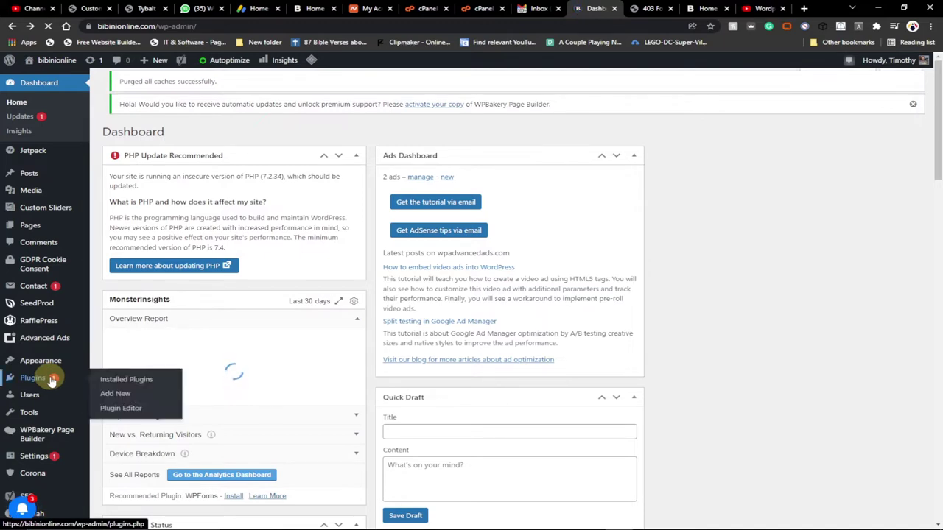
pyautogui.click(127, 380)
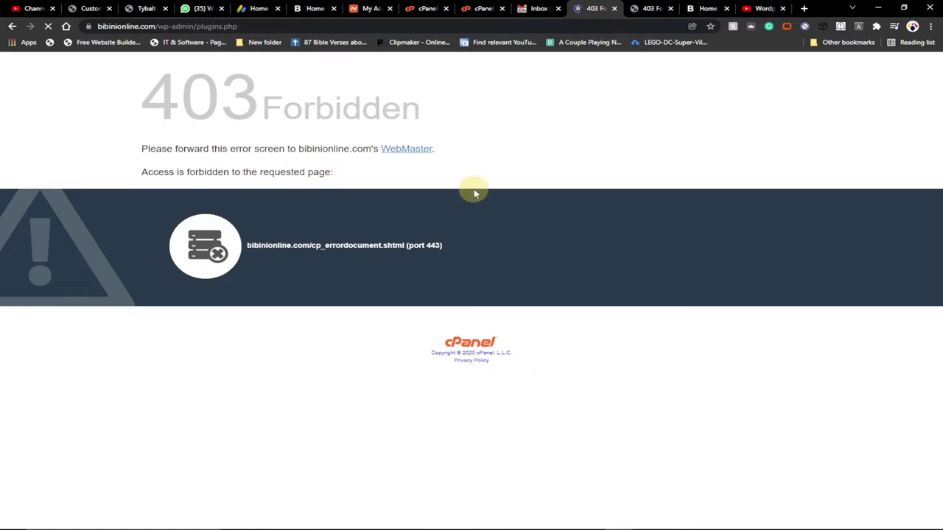
pyautogui.click(478, 9)
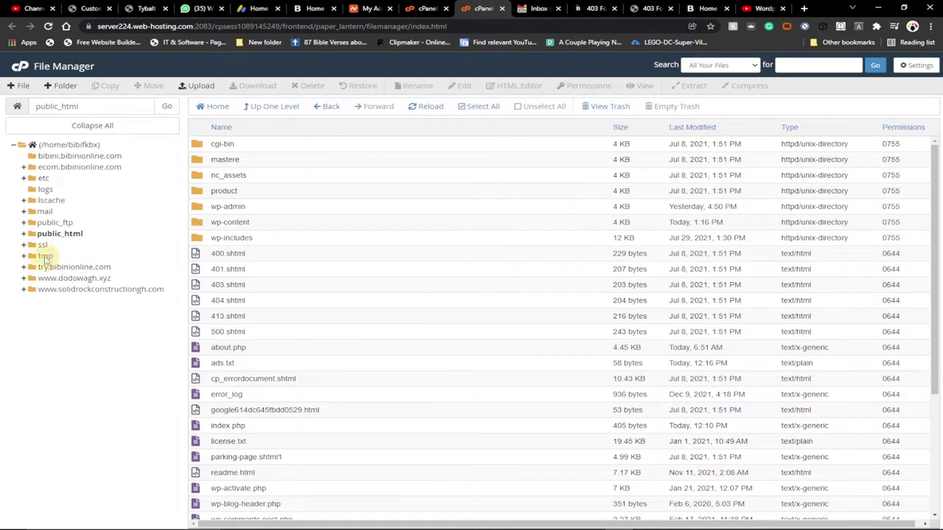
# - In wp-content, rename the plugins folder to plugins1
pyautogui.doubleClick(202, 226)
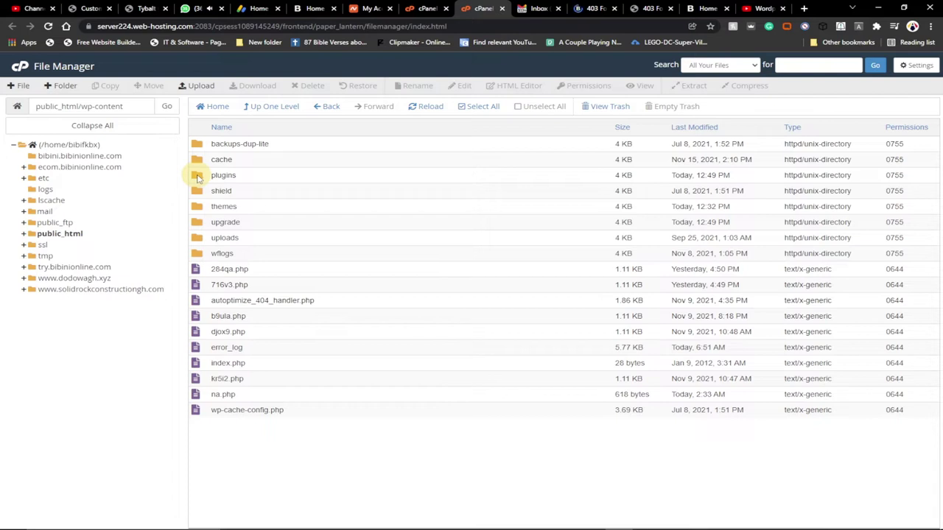
pyautogui.rightClick(197, 178)
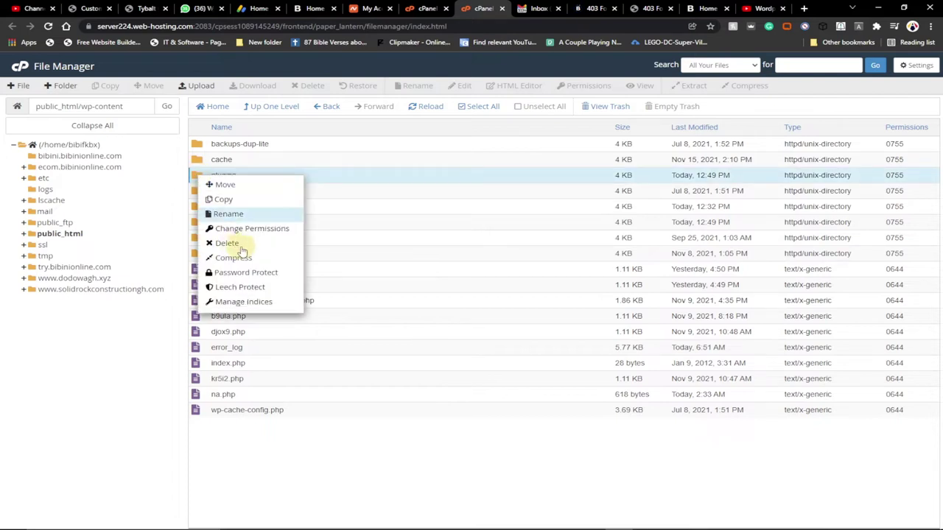
pyautogui.click(230, 213)
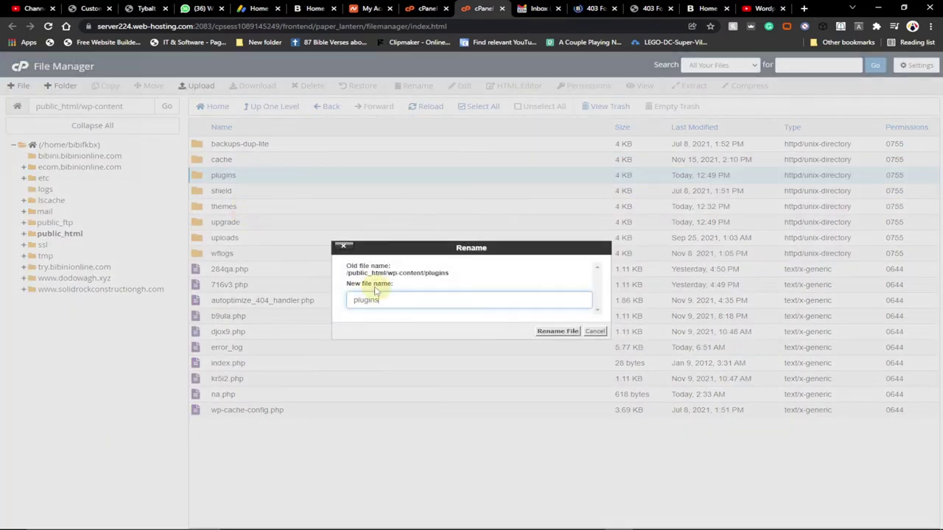
pyautogui.write('1')
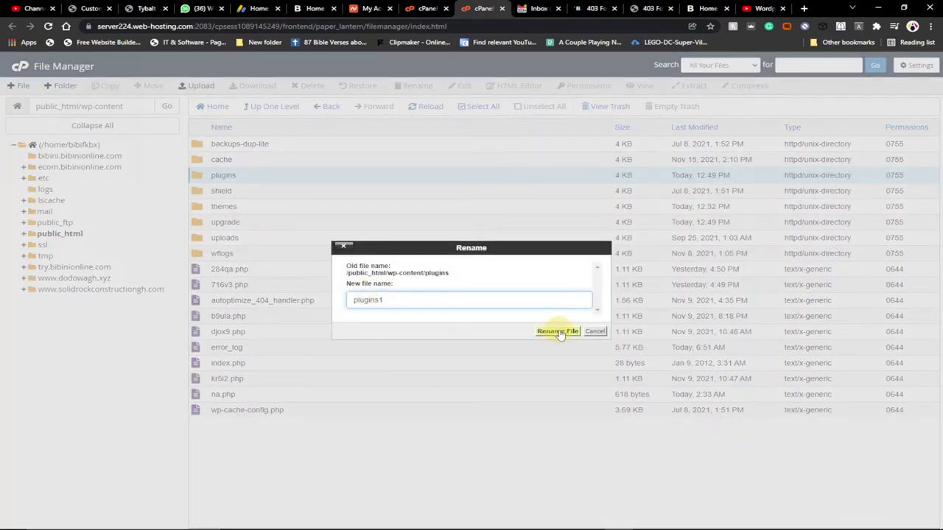
pyautogui.click(558, 332)
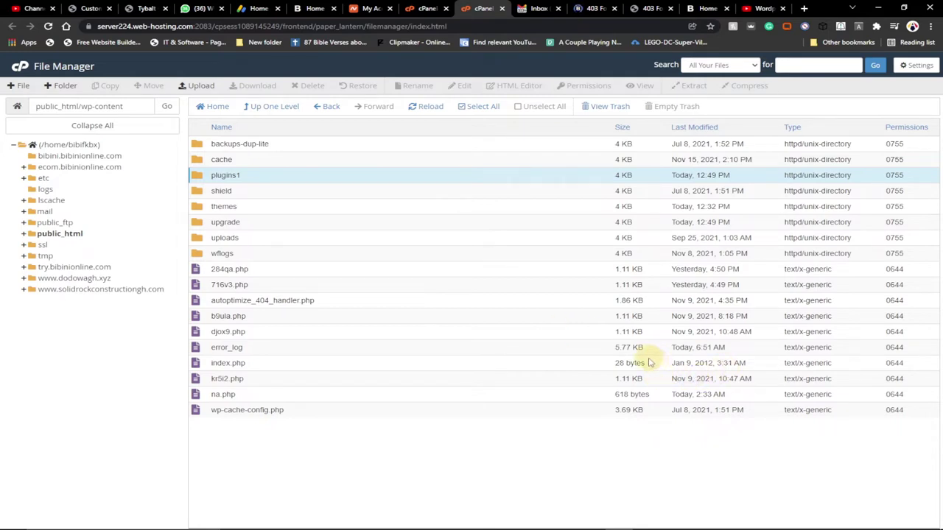
# - Rename wp-content's plugins1 folder back to plugins by dropping the trailing 1
pyautogui.rightClick(238, 177)
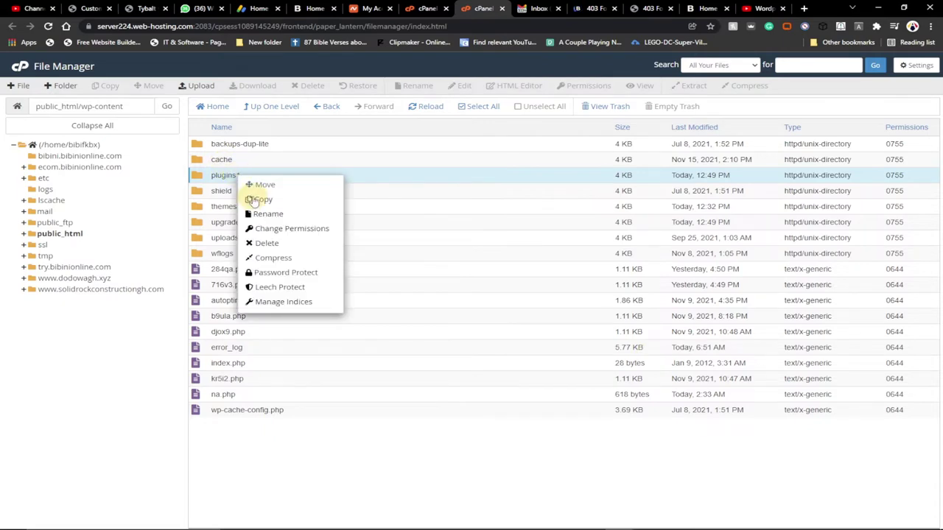
pyautogui.click(282, 215)
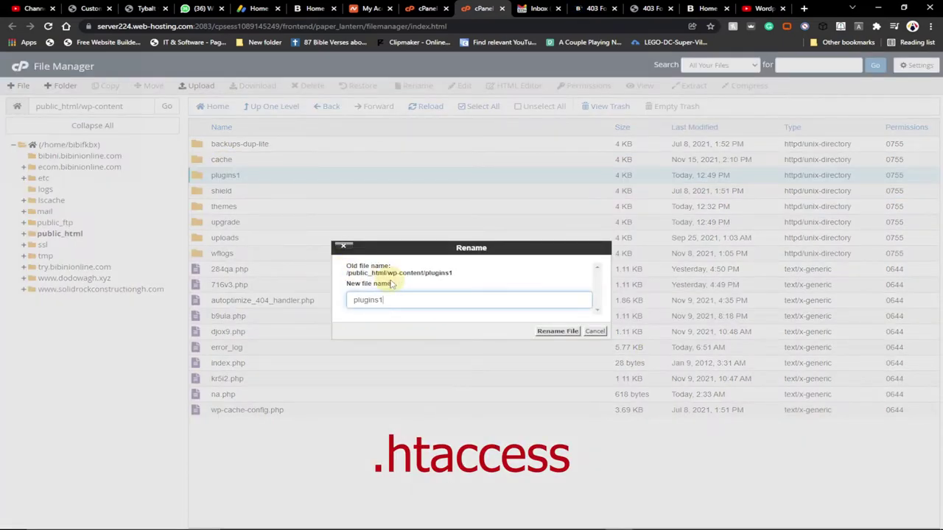
pyautogui.press('BackSpace')
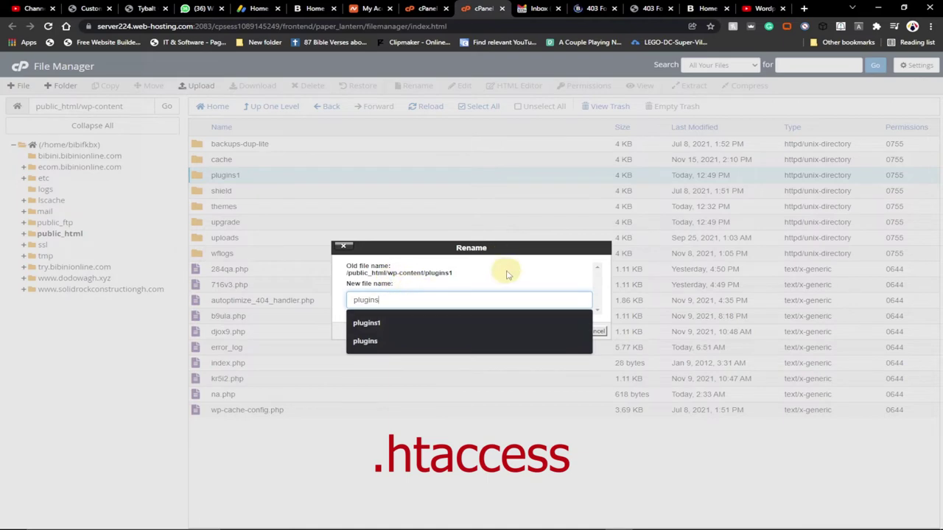
pyautogui.click(556, 331)
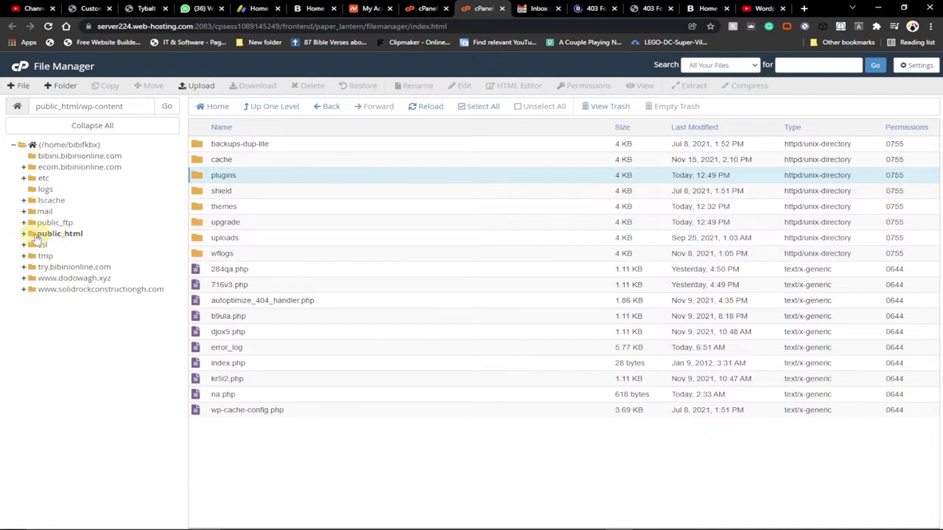
# - Select public_html in the folder tree and scroll its WordPress file list
pyautogui.moveTo(34, 239); pyautogui.dragTo(33, 238)
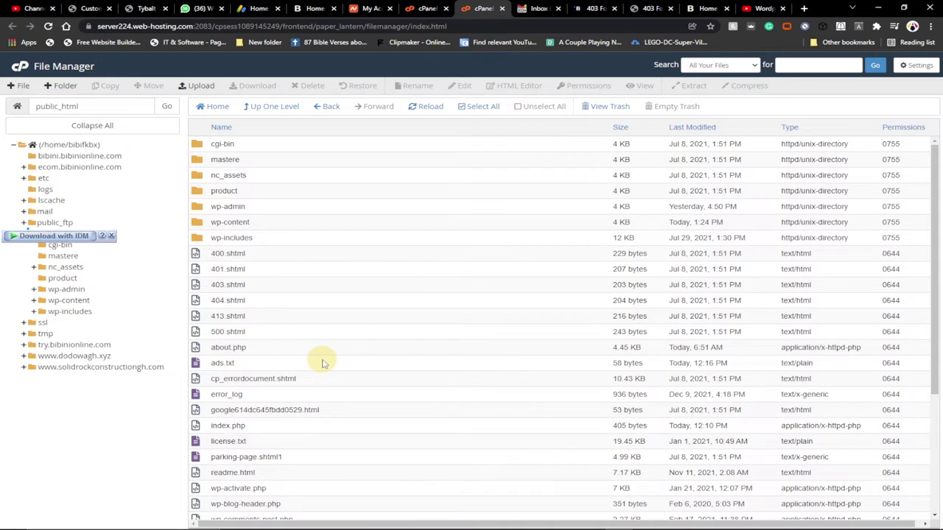
pyautogui.scroll(-5, 276, 346)
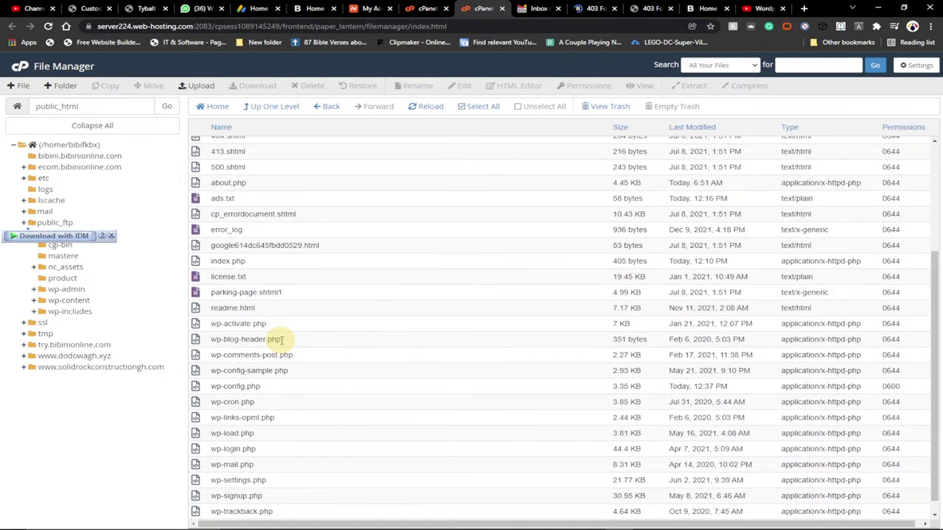
pyautogui.scroll(5, 312, 432)
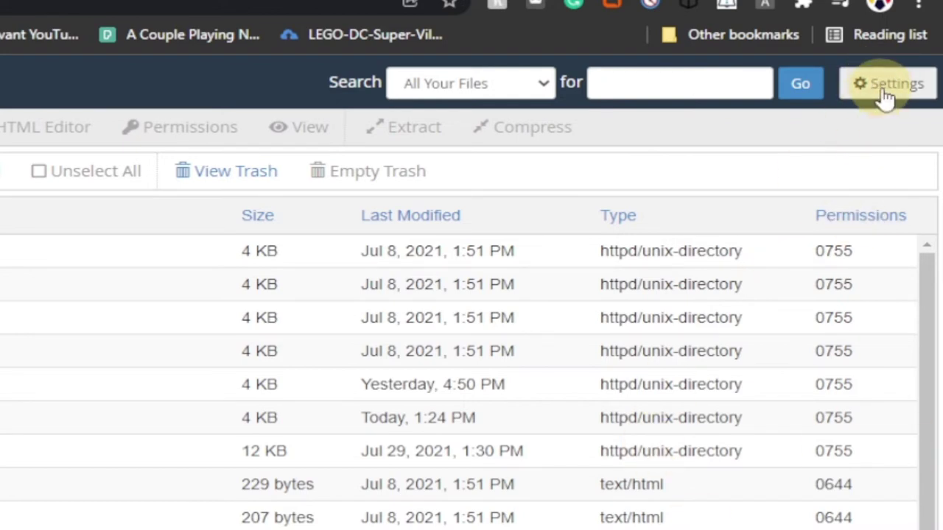
# - Enable Show Hidden Files (dotfiles) in Settings and save, revealing .htaccess and .htaccess.bk
pyautogui.click(884, 96)
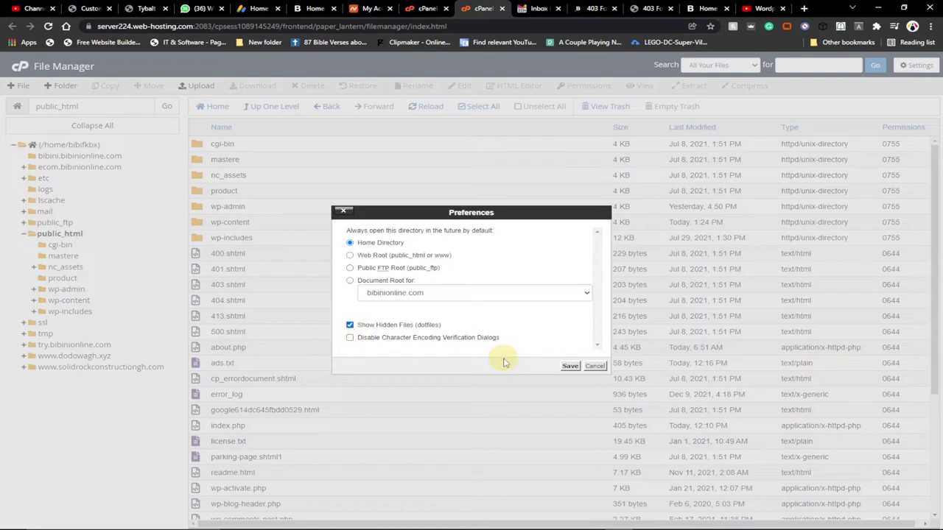
pyautogui.click(569, 367)
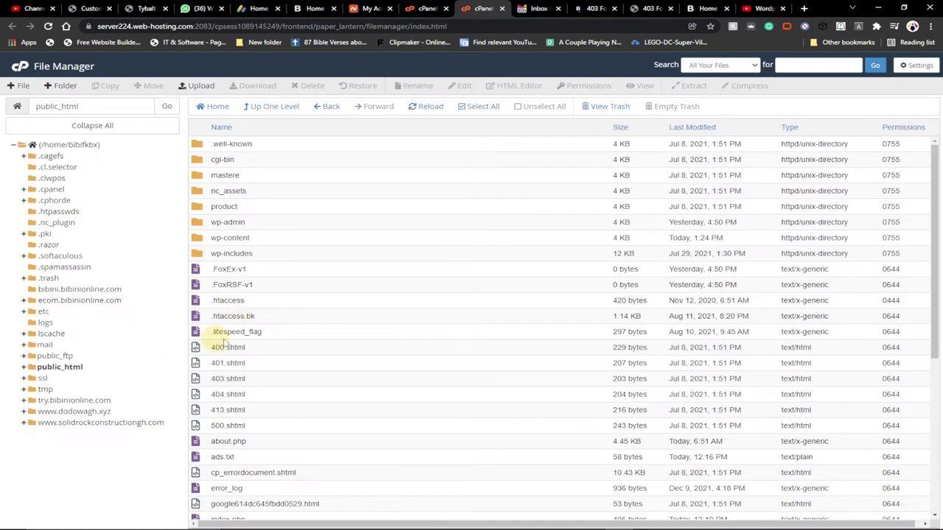
pyautogui.rightClick(232, 300)
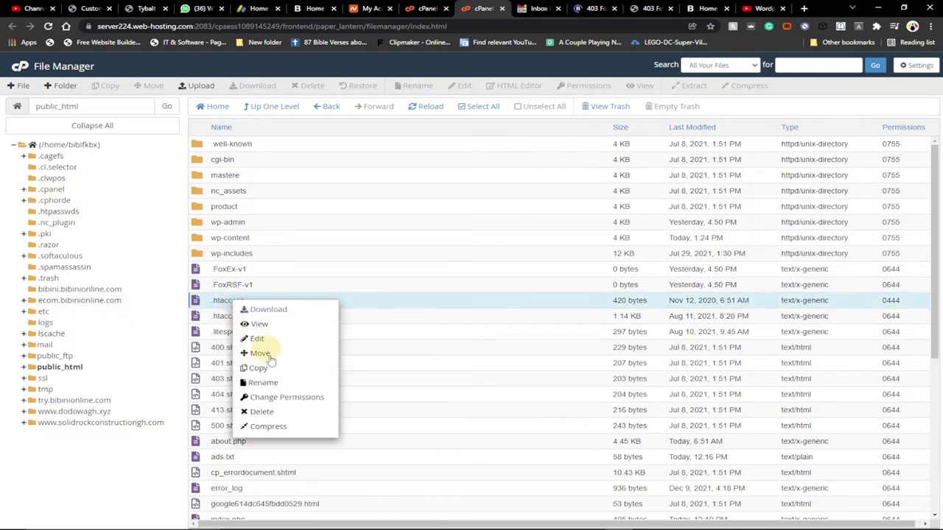
# - Rename the 420-byte .htaccess in public_html to .htaccess1, keeping .htaccess.bk
pyautogui.click(264, 383)
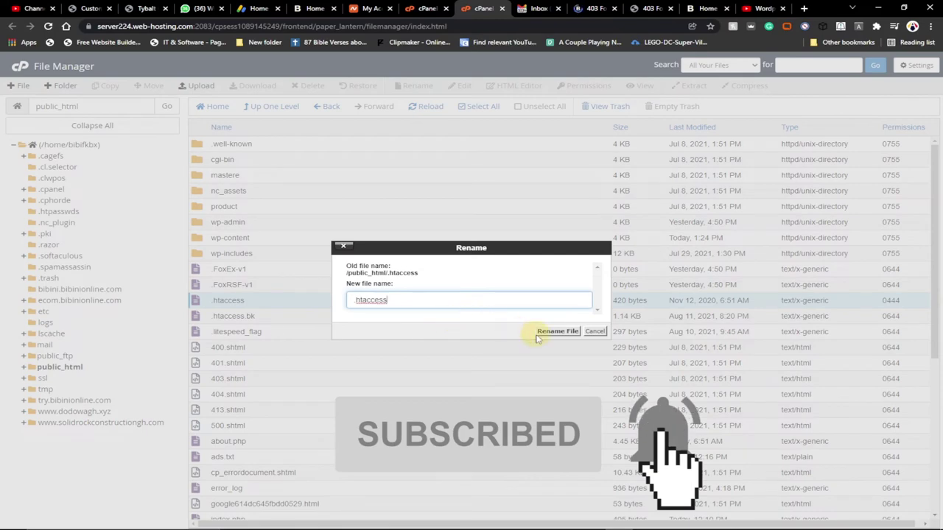
pyautogui.write('1')
pyautogui.click(549, 332)
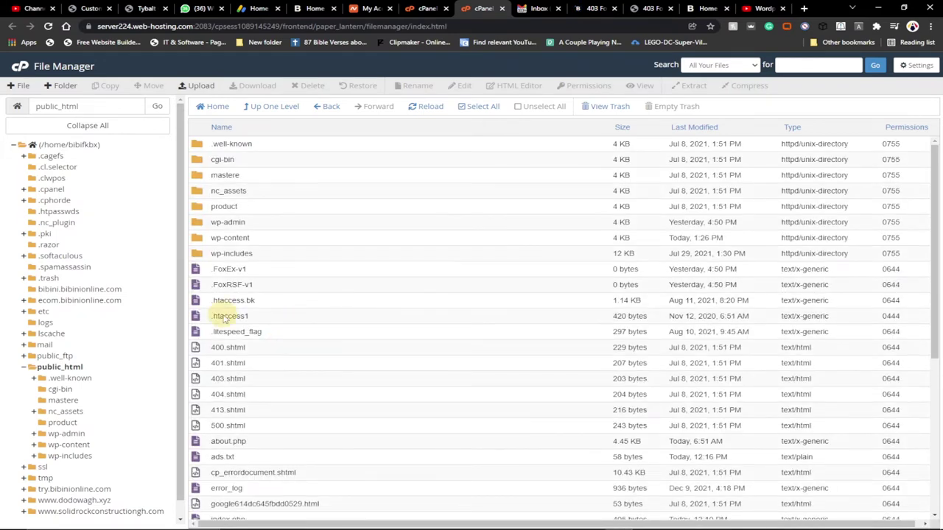
# - Go back from the 403 Forbidden tab so wp-admin reloads post-new.php
pyautogui.click(594, 9)
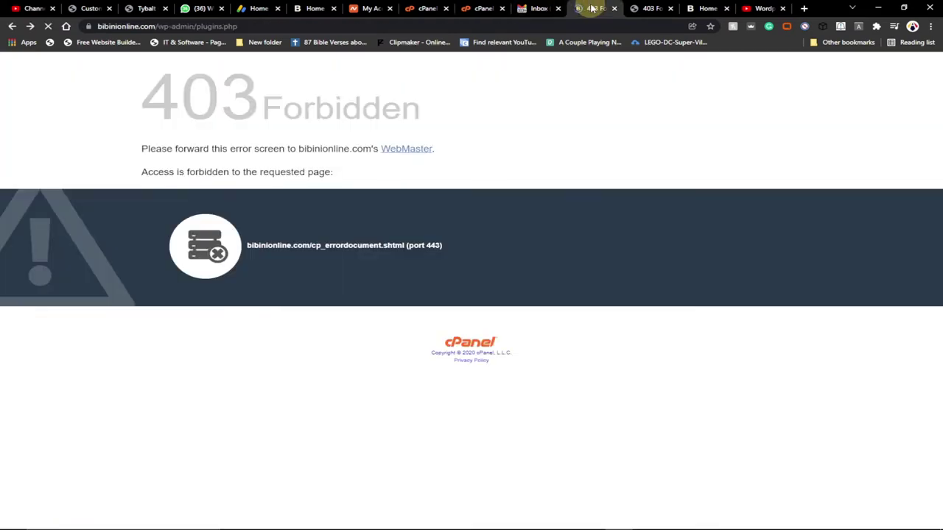
pyautogui.click(12, 26)
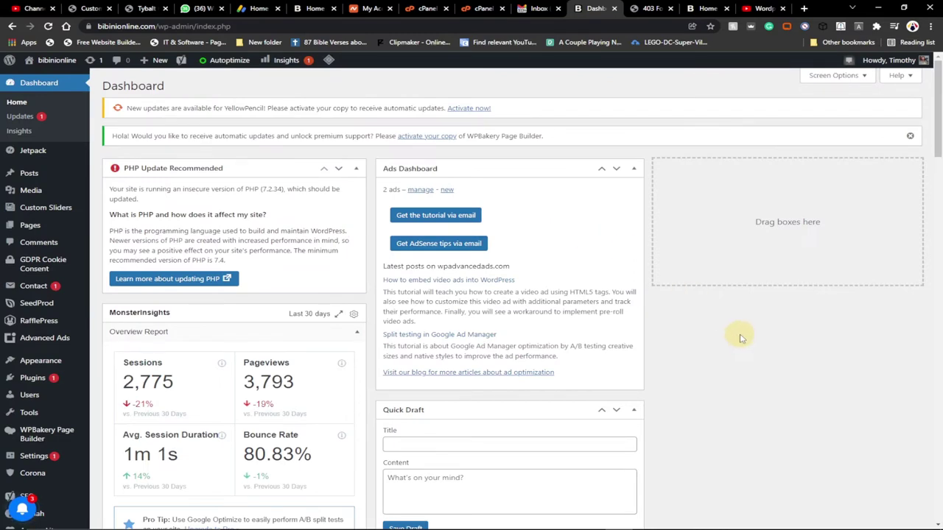
pyautogui.moveTo(53, 177)
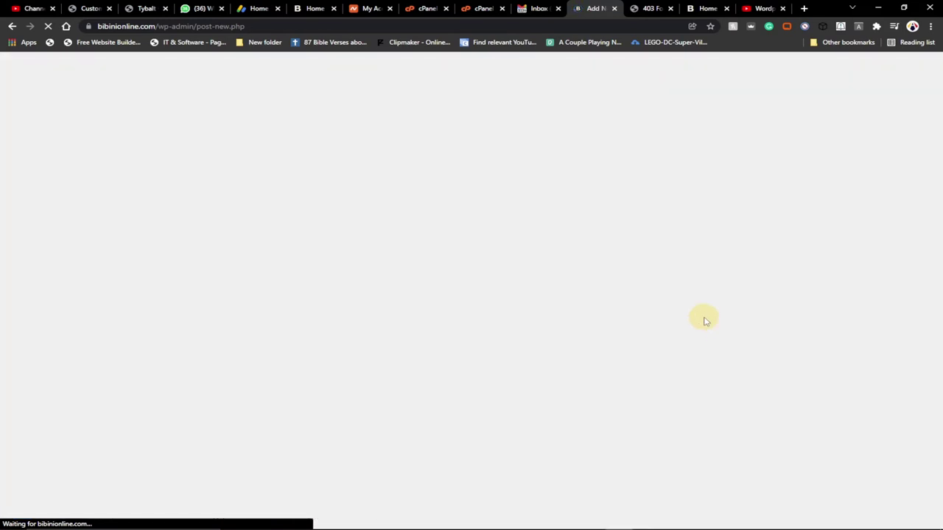
# - Reload the forbidden Posts page so All Posts lists 2,929 posts instead of the 403 error
pyautogui.click(646, 8)
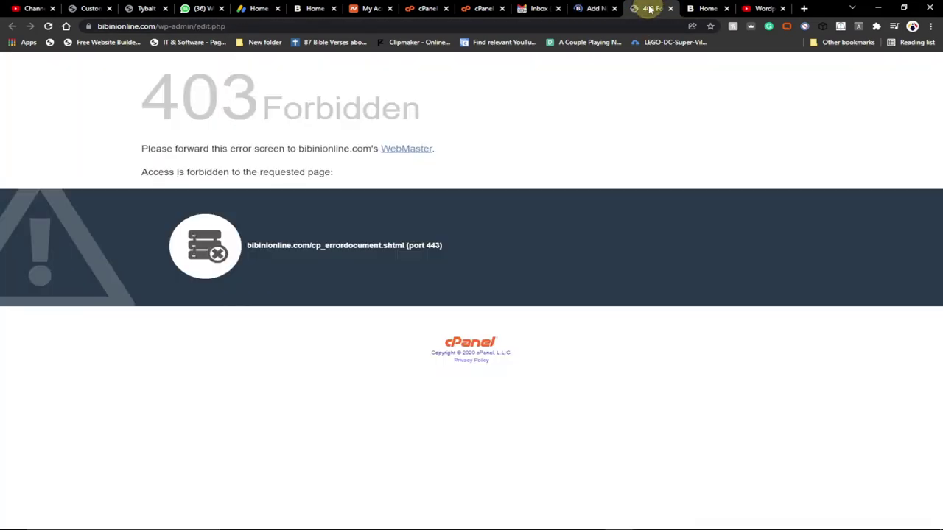
pyautogui.click(48, 26)
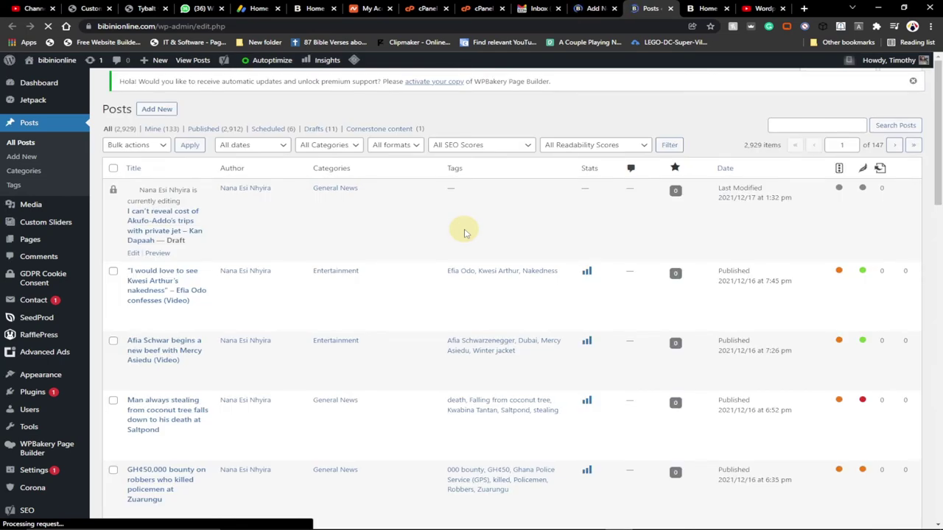
pyautogui.click(475, 8)
# - Open the File Manager preferences, then return to the WordPress Posts list
pyautogui.click(915, 65)
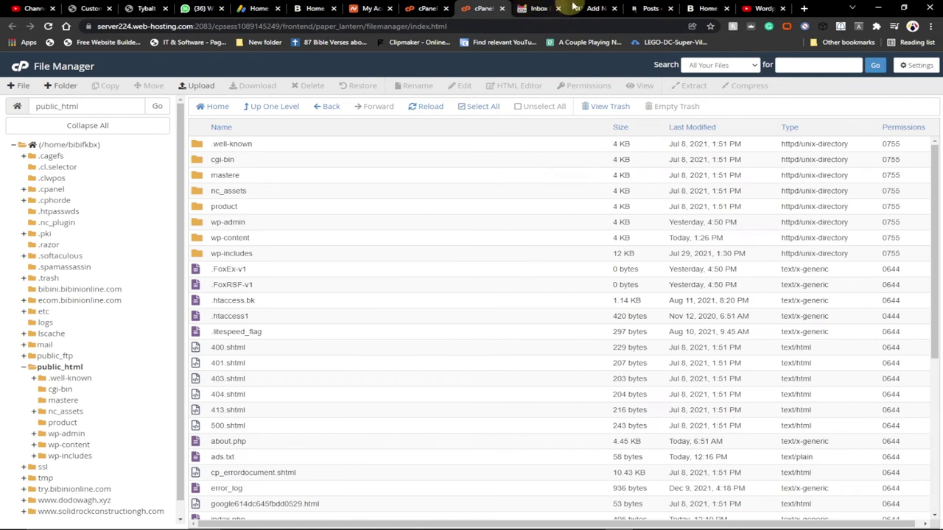
pyautogui.click(589, 8)
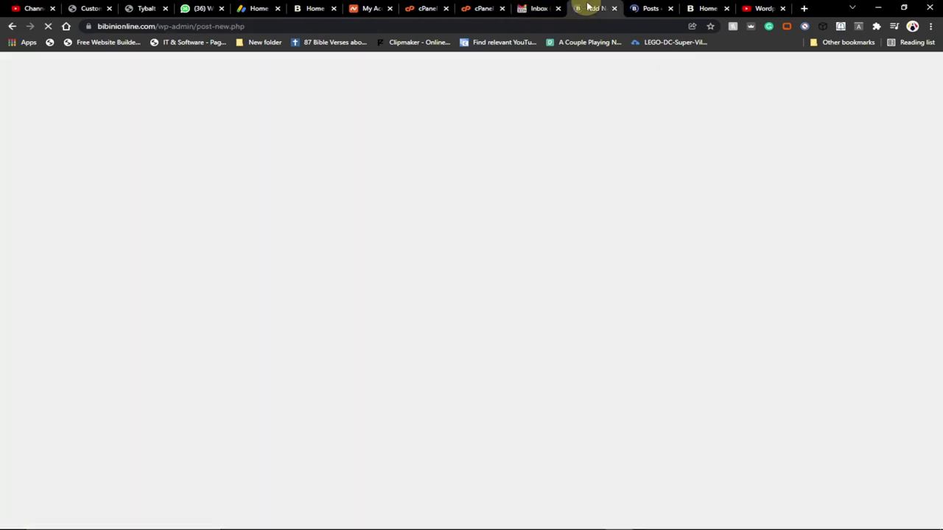
pyautogui.click(652, 8)
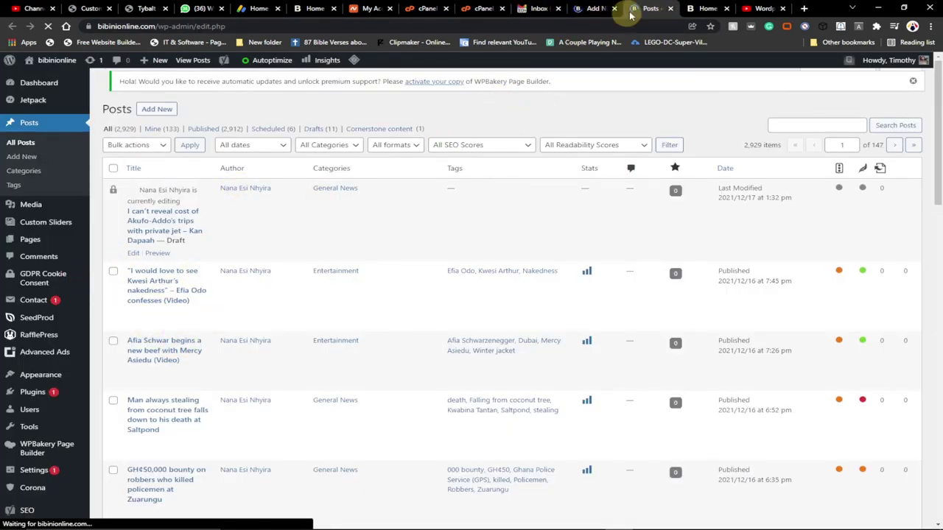
pyautogui.click(483, 8)
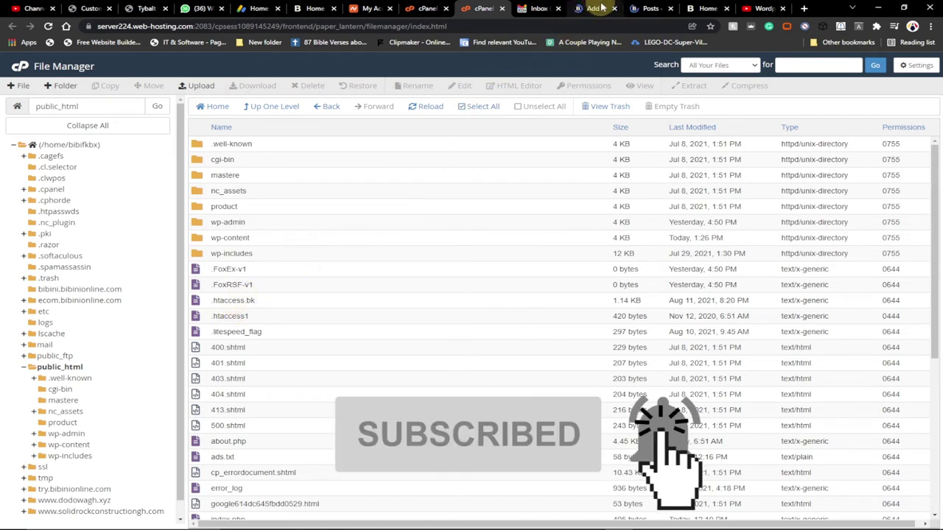
pyautogui.click(648, 8)
# - Go to Settings > Permalinks, where the Post name structure /%postname%/ is in effect
pyautogui.scroll(-2, 117, 353)
pyautogui.scroll(-3, 116, 359)
pyautogui.scroll(-3, 35, 259)
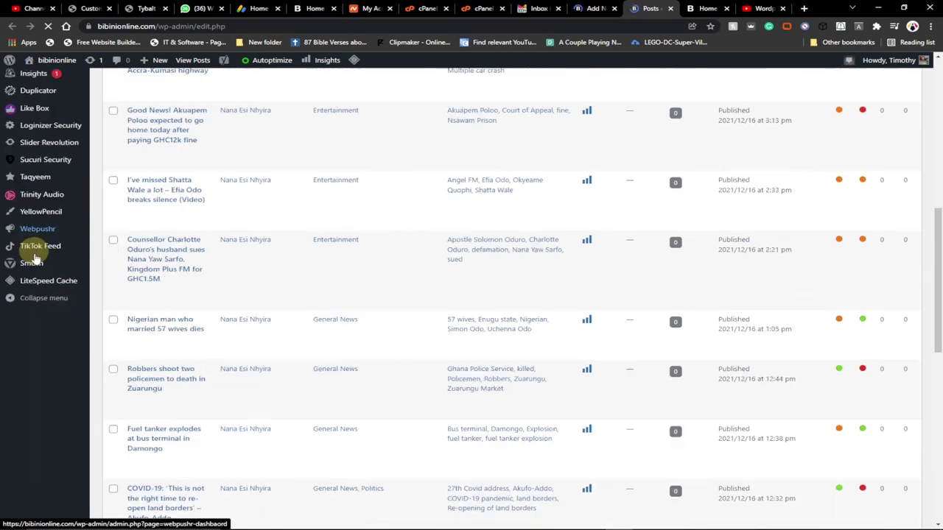
pyautogui.scroll(2, 41, 265)
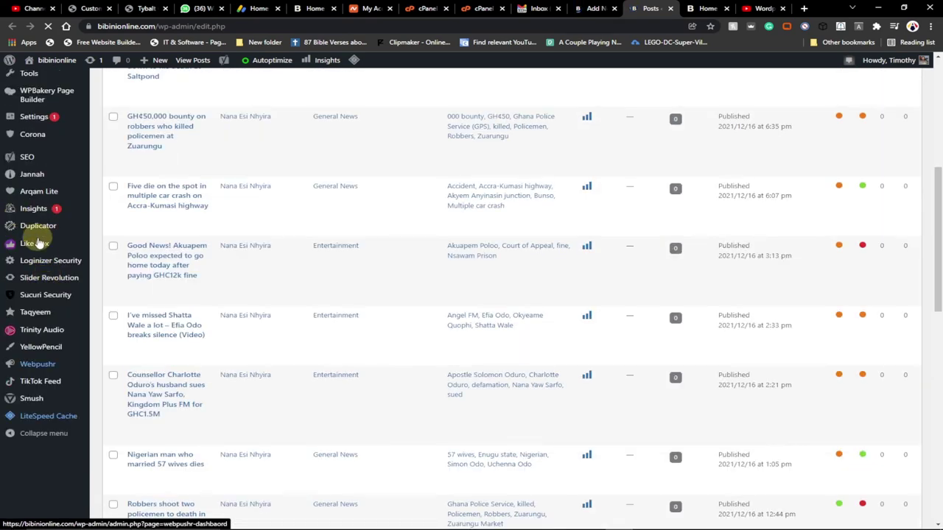
pyautogui.scroll(1, 40, 236)
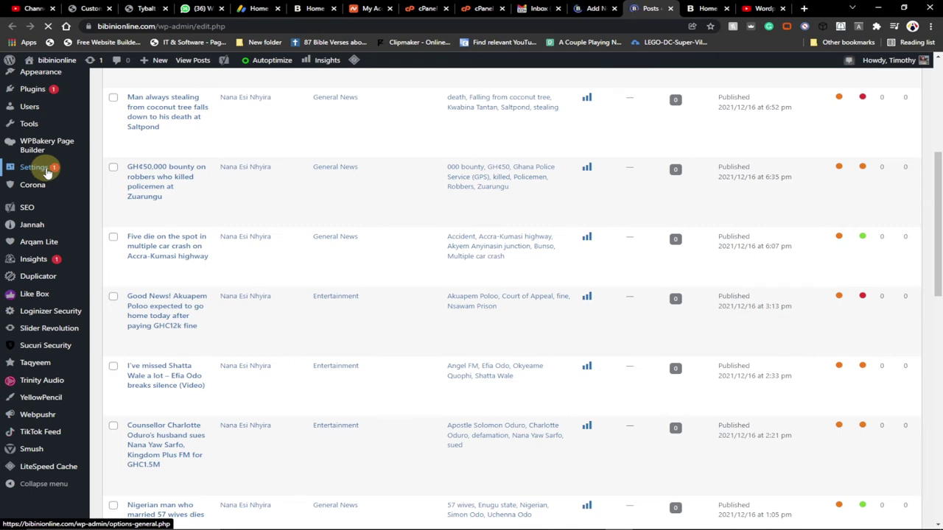
pyautogui.moveTo(48, 173)
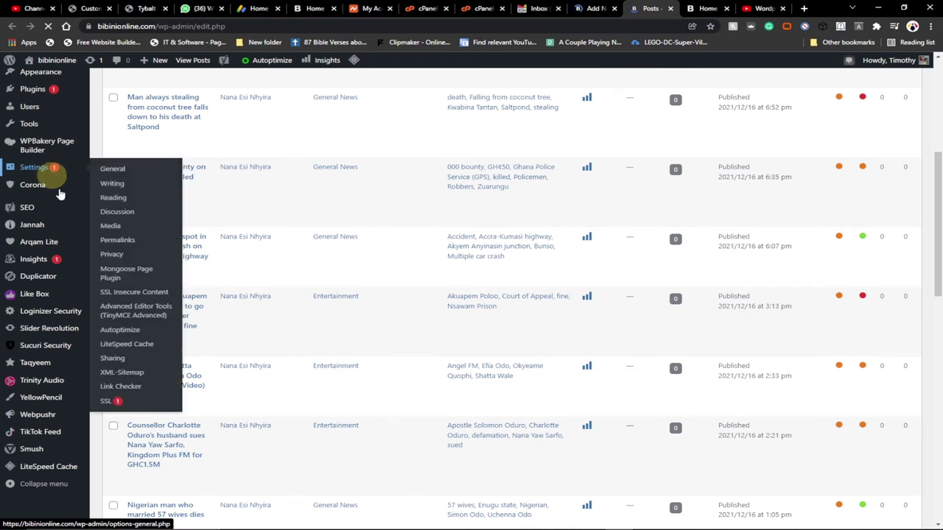
pyautogui.click(119, 240)
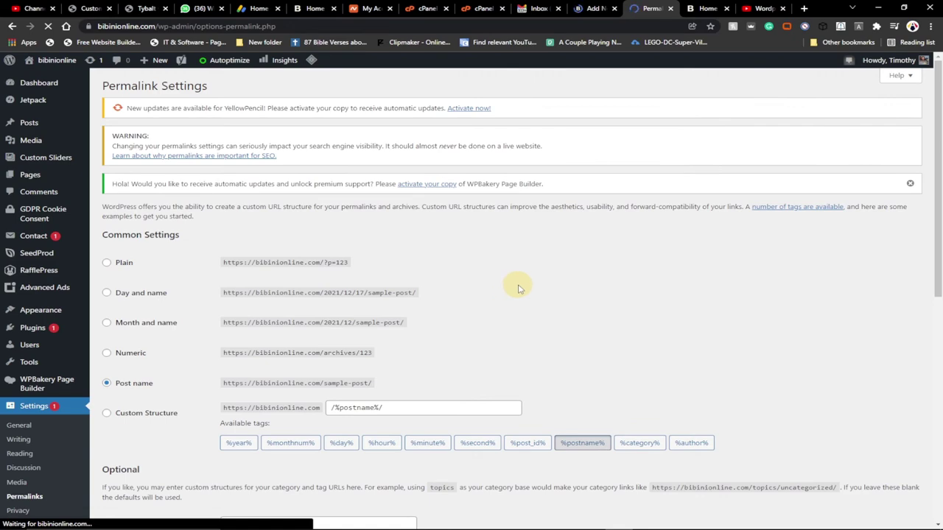
# - Save the permalink settings unchanged, keeping the /%postname%/ Post name structure
pyautogui.scroll(-3, 500, 269)
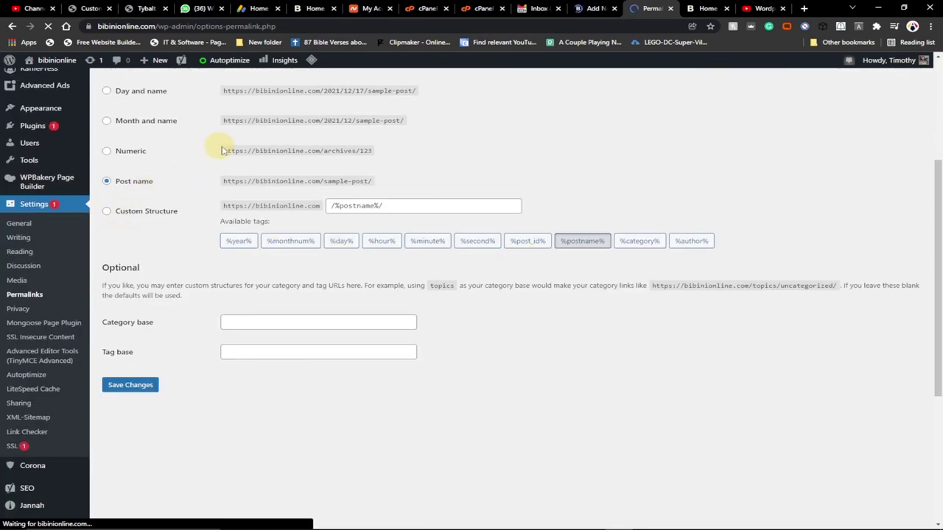
pyautogui.click(135, 391)
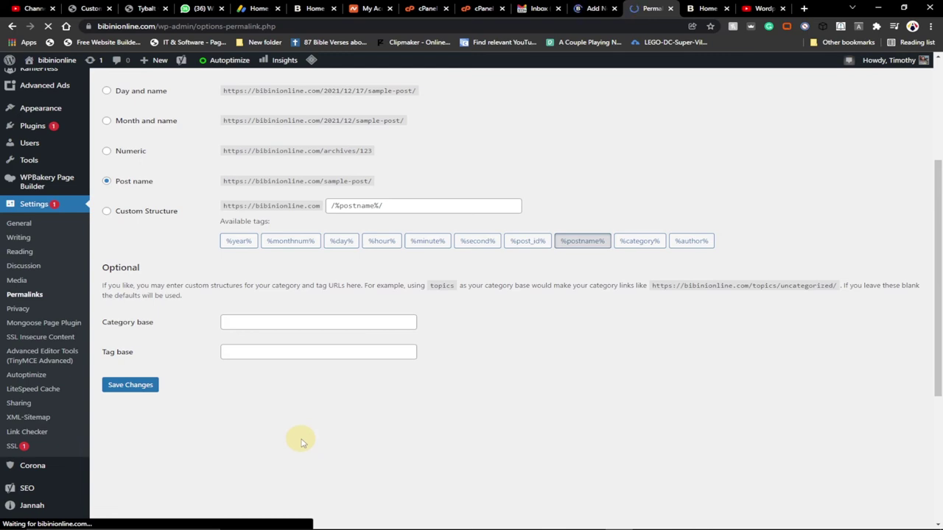
# - Refresh public_html to confirm a new 523-byte .htaccess beside .htaccess1, then view the homepage
pyautogui.click(480, 7)
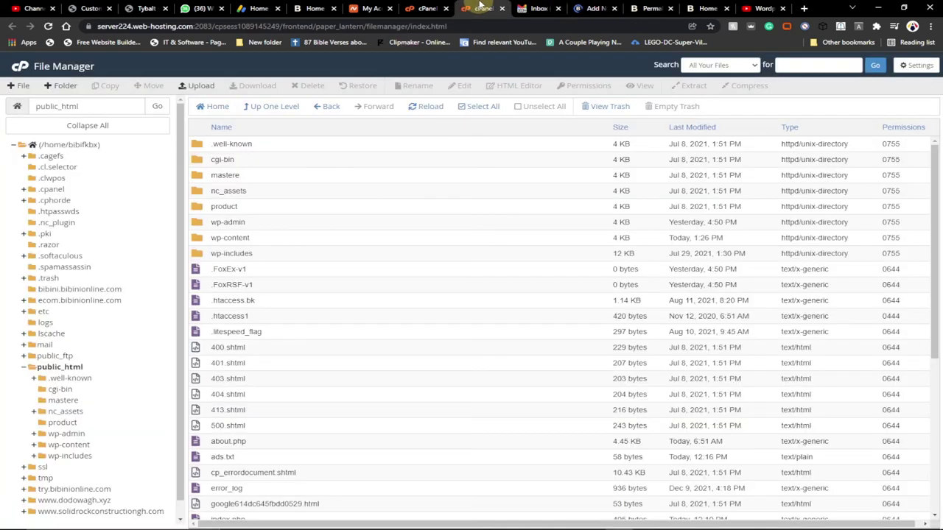
pyautogui.click(430, 108)
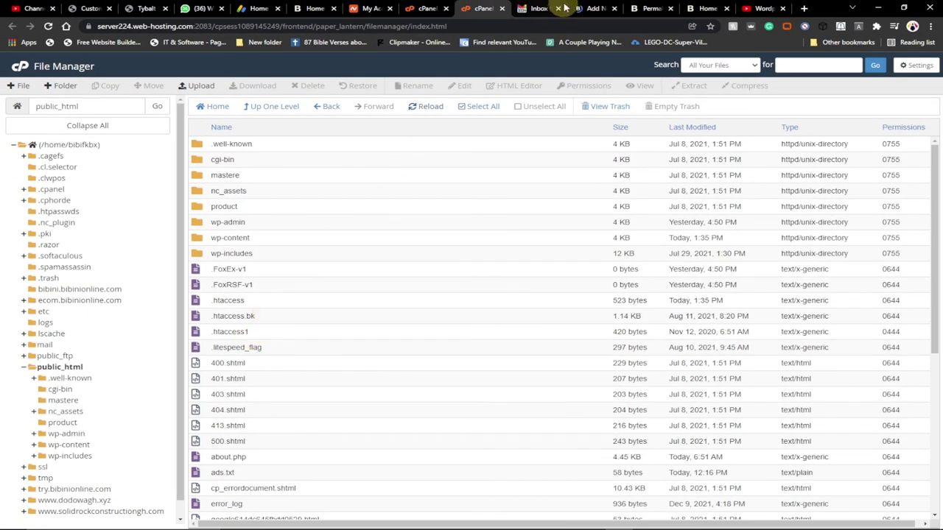
pyautogui.click(693, 10)
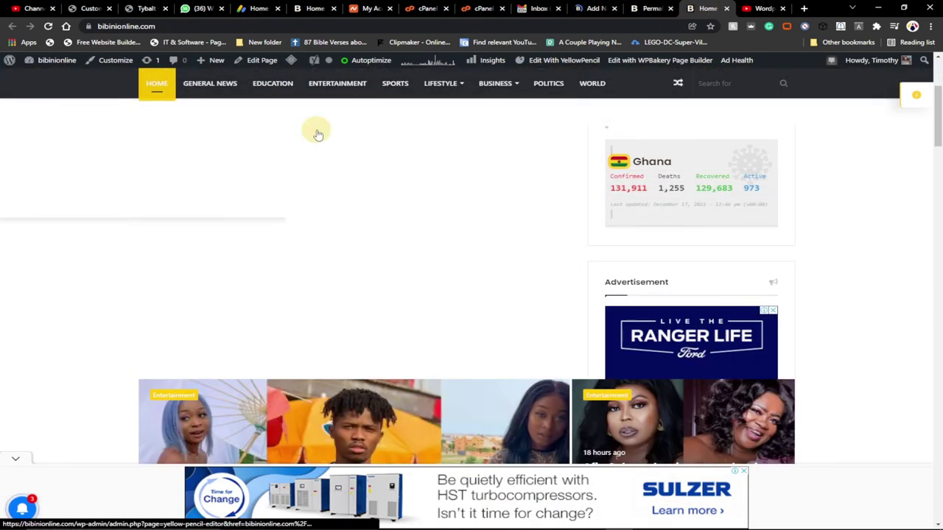
# - Close the Permalink Settings tab and scroll the bibinionline.com homepage to its Trending News section
pyautogui.click(650, 8)
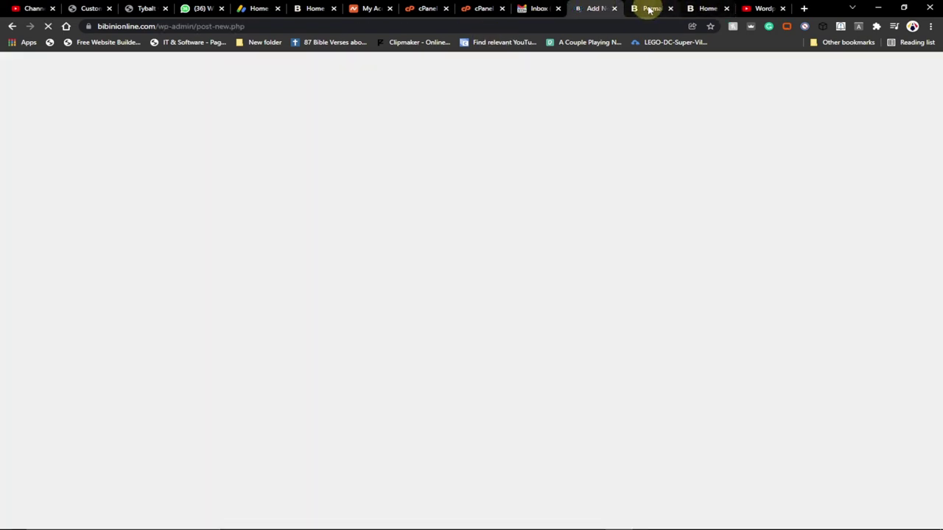
pyautogui.scroll(3, 376, 184)
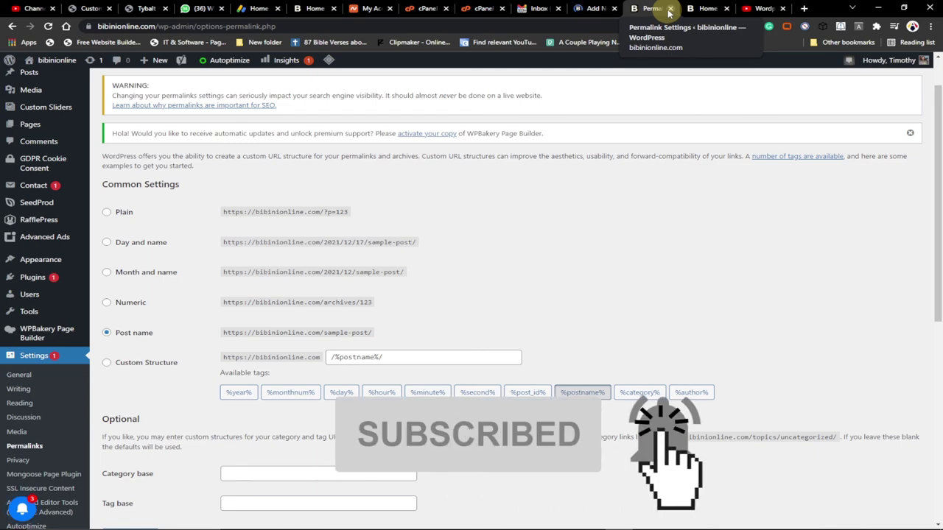
pyautogui.click(670, 8)
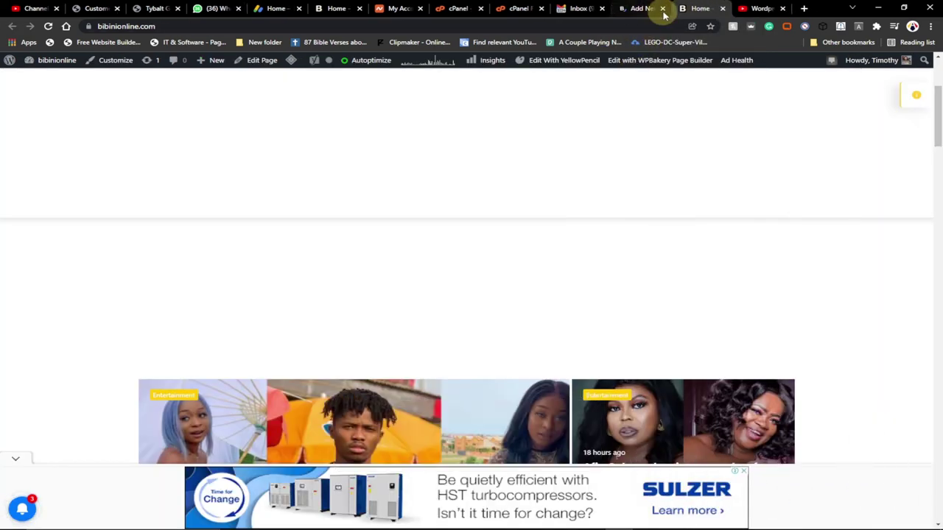
pyautogui.click(640, 8)
pyautogui.click(692, 8)
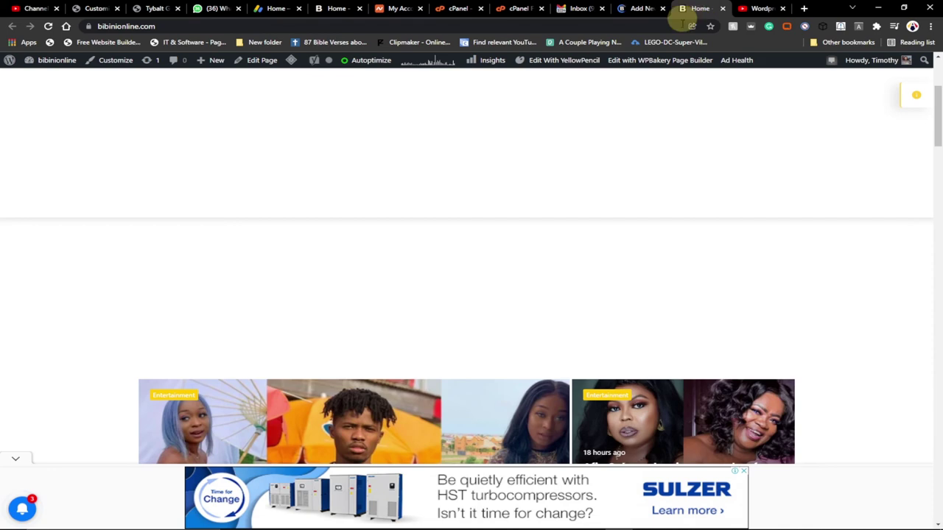
pyautogui.scroll(-4, 697, 176)
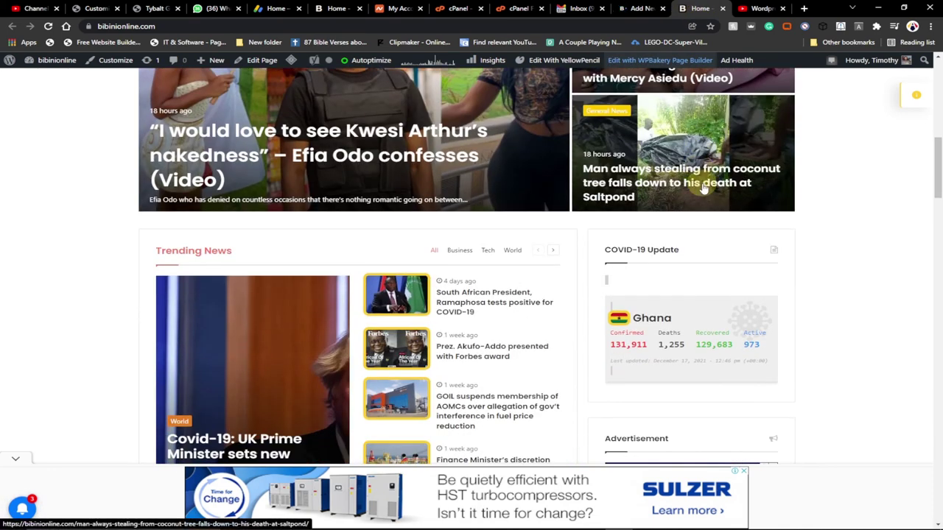